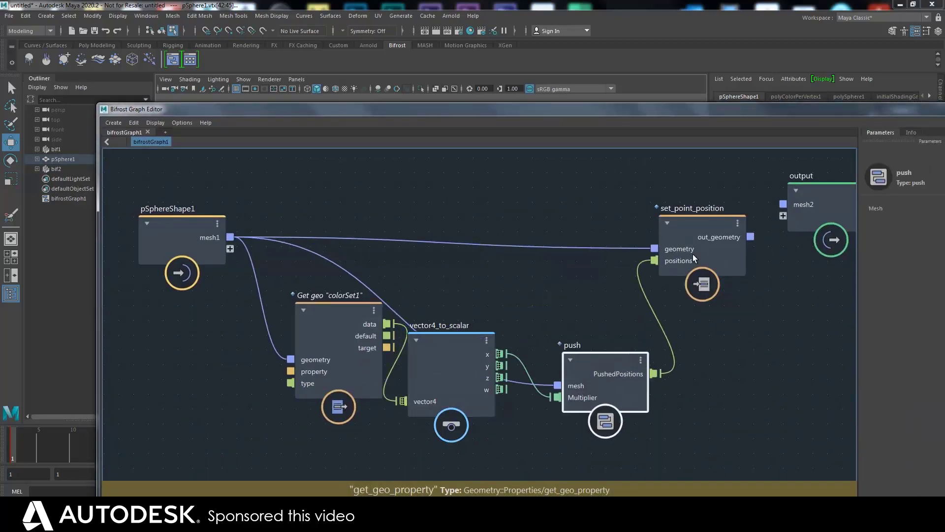
# Step: Move the set_point_position, Get geo "colorSet1" and pSphereShape1 nodes lower in the graph to line up with the push network
pyautogui.moveTo(704, 228); pyautogui.dragTo(729, 297)
pyautogui.moveTo(336, 324); pyautogui.dragTo(331, 362)
pyautogui.moveTo(185, 230); pyautogui.dragTo(155, 284)
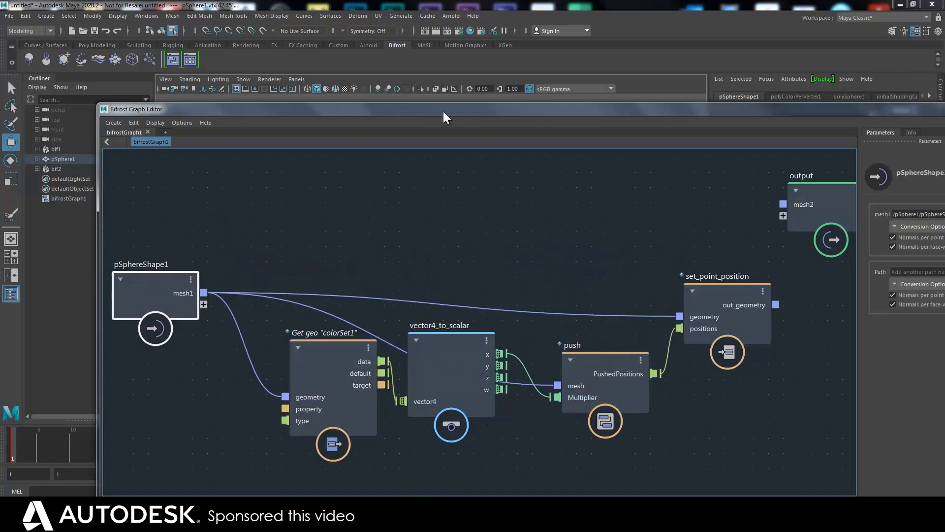
# Step: Create a polygon plane beside the sphere and rotate it to stand upright
pyautogui.moveTo(443, 110); pyautogui.dragTo(473, 396)
pyautogui.click(96, 45)
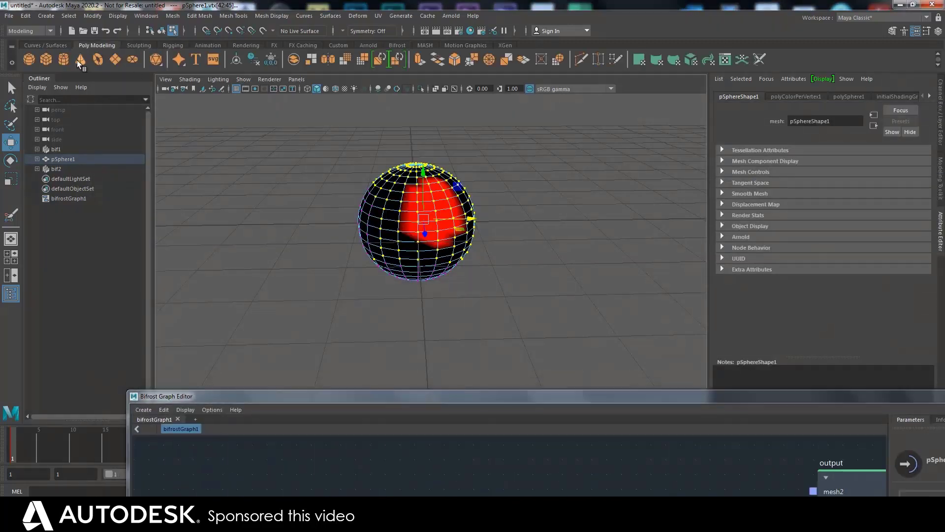
pyautogui.click(115, 59)
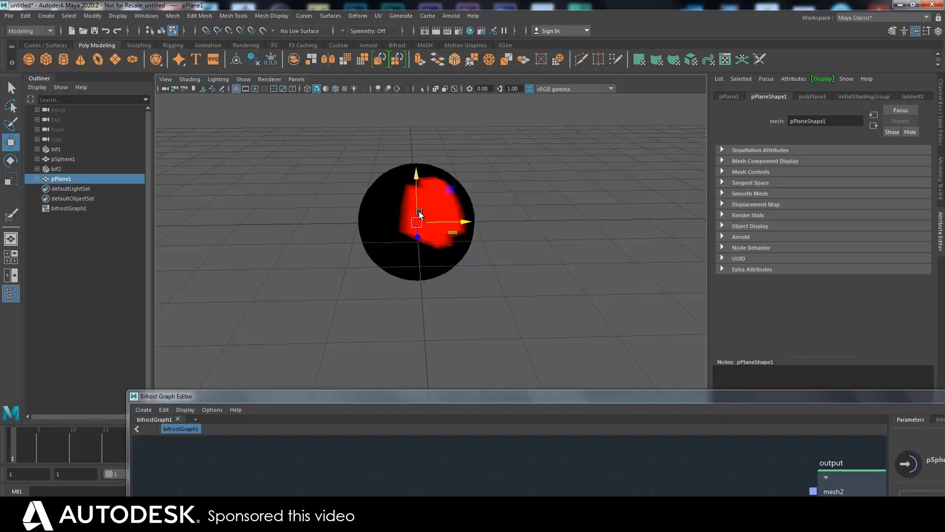
pyautogui.moveTo(461, 230); pyautogui.dragTo(350, 235)
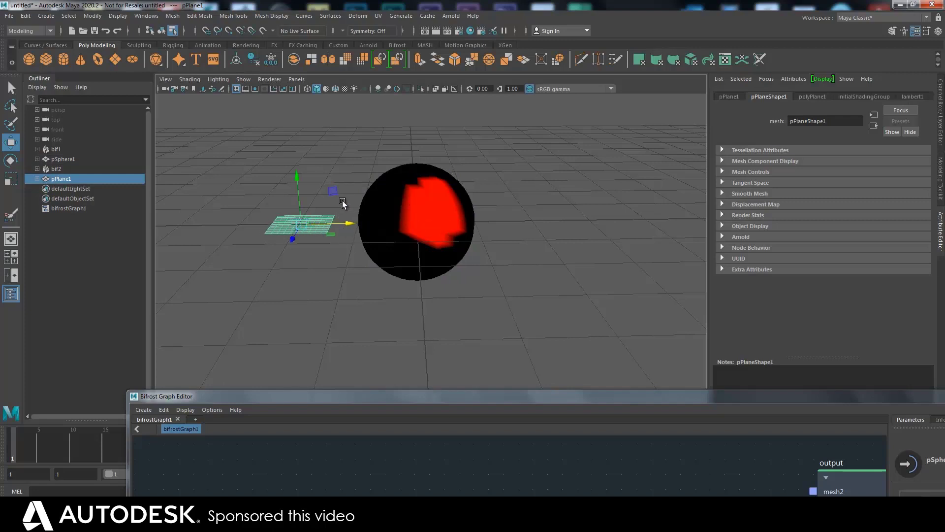
pyautogui.press('e')
pyautogui.moveTo(328, 186); pyautogui.dragTo(357, 264)
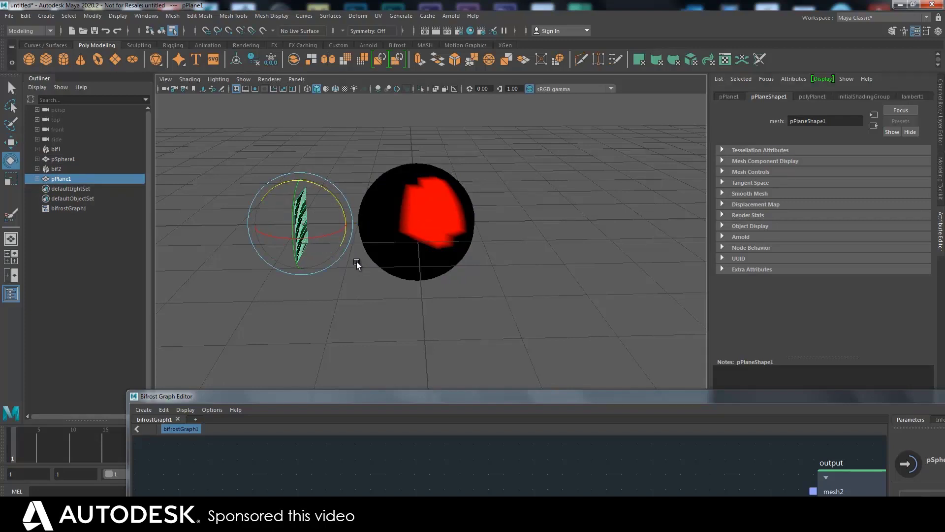
# Step: Set the plane's width to about 4.649, height to about 5.164, subdivisions width to 28 and subdivisions height to 27
pyautogui.click(818, 97)
pyautogui.moveTo(830, 172); pyautogui.dragTo(833, 171)
pyautogui.moveTo(829, 161); pyautogui.dragTo(880, 195)
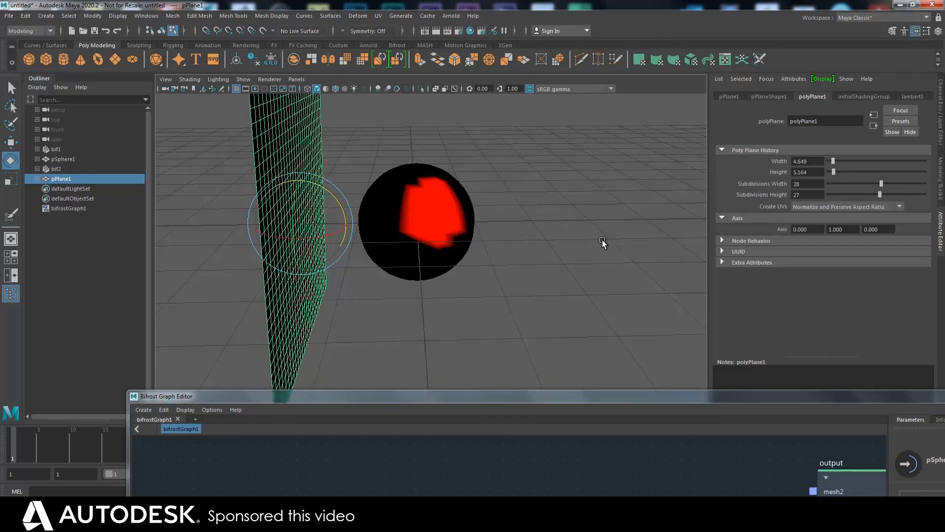
pyautogui.keyDown('alt'); pyautogui.moveTo(602, 241); pyautogui.dragTo(574, 250); pyautogui.keyUp('alt')
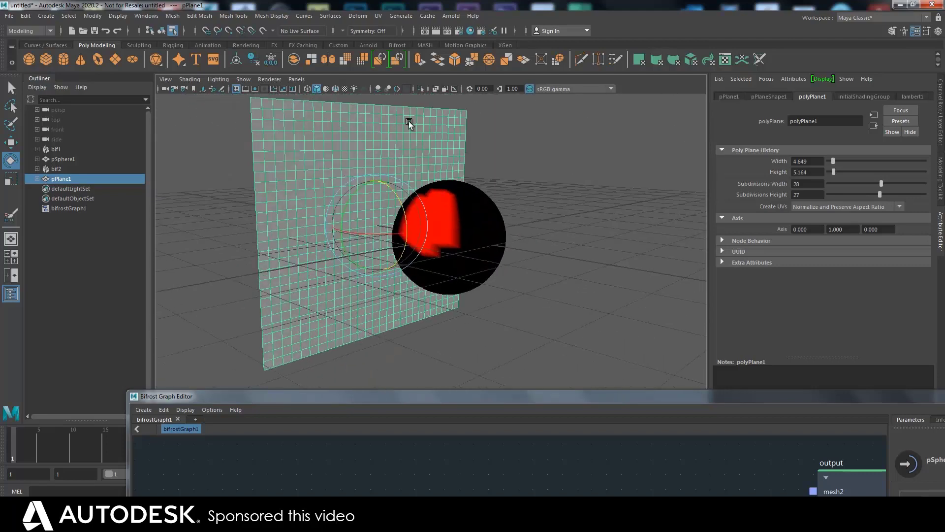
# Step: Flood the plane's vertices with black using the Paint Vertex Color Tool
pyautogui.click(272, 15)
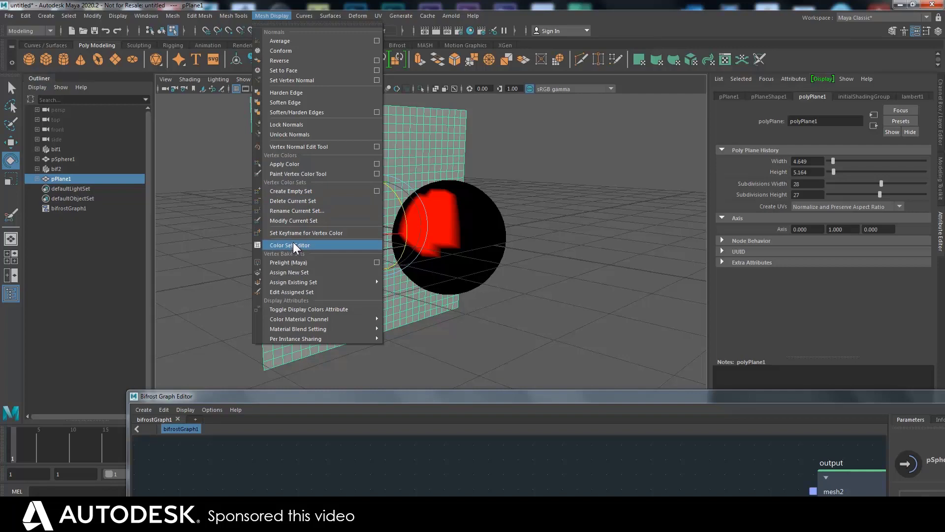
pyautogui.click(300, 174)
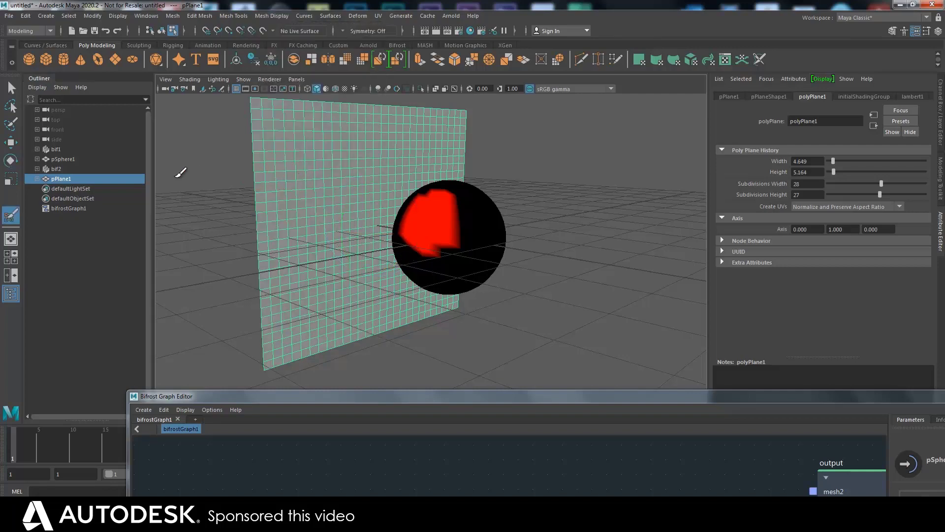
pyautogui.doubleClick(10, 215)
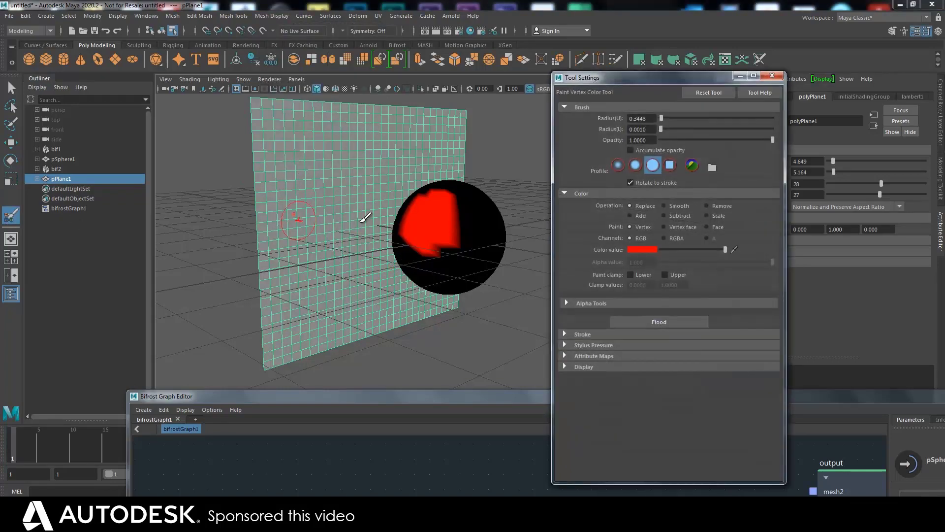
pyautogui.click(638, 249)
pyautogui.click(577, 244)
pyautogui.click(642, 321)
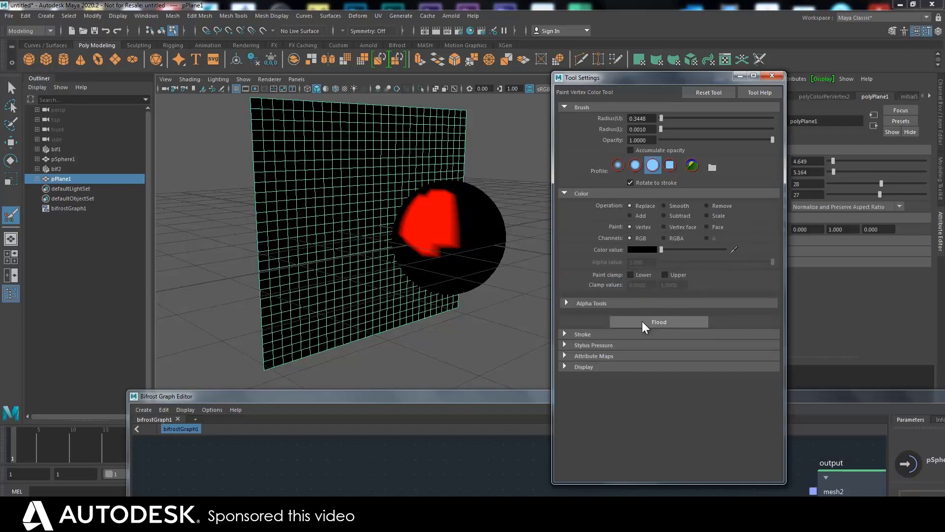
# Step: Set the Paint Vertex Color Tool's colour value to red
pyautogui.click(637, 249)
pyautogui.click(581, 243)
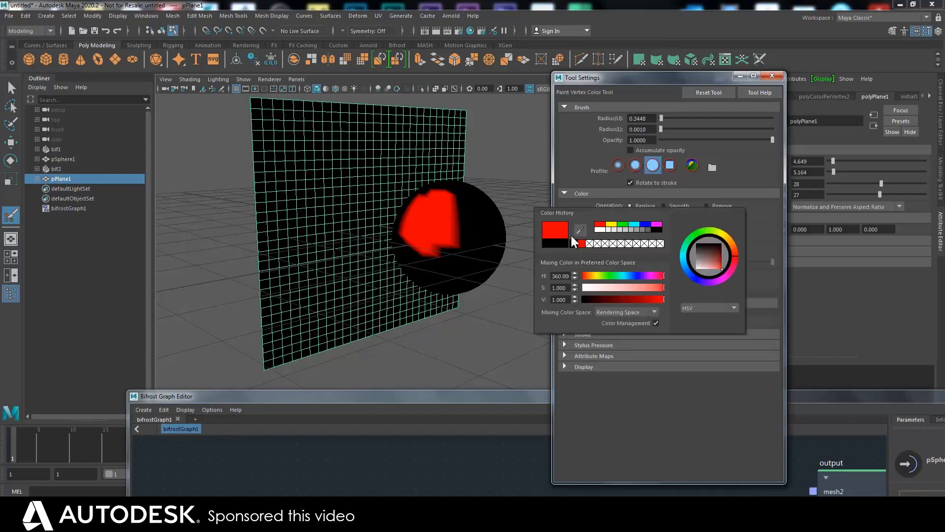
pyautogui.moveTo(477, 152)
pyautogui.keyDown('alt'); pyautogui.mouseDown()
pyautogui.moveTo(501, 153)
pyautogui.moveTo(485, 157)
pyautogui.mouseUp(); pyautogui.keyUp('alt')
pyautogui.moveTo(370, 207); pyautogui.dragTo(364, 204)
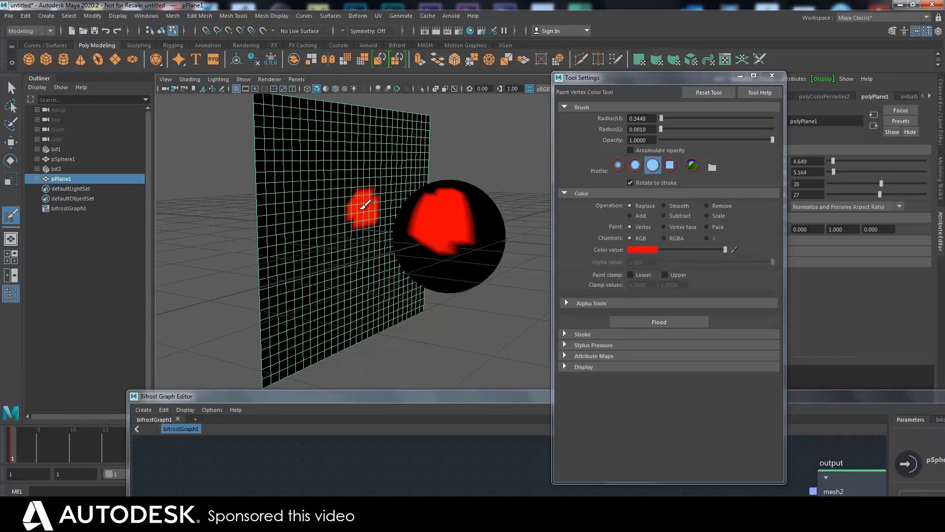
pyautogui.hotkey('ctrl', 'shift', 's')
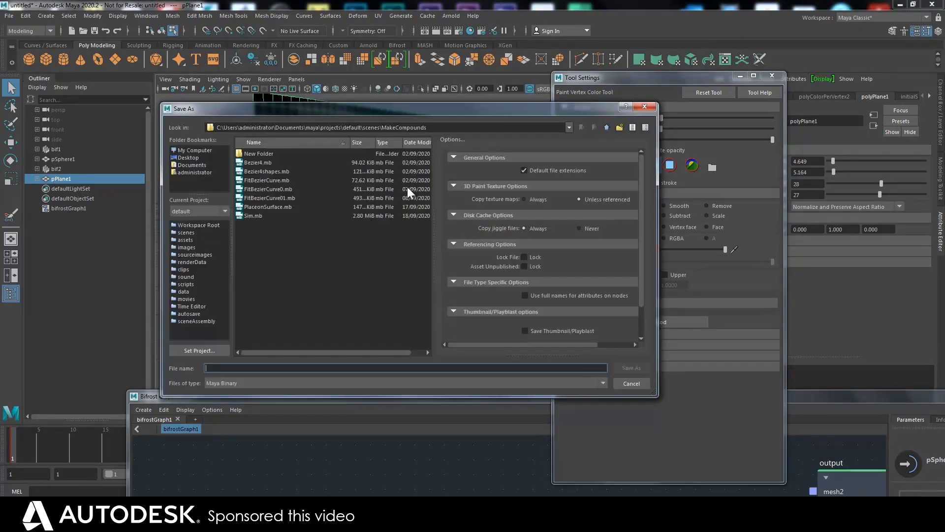
pyautogui.click(630, 383)
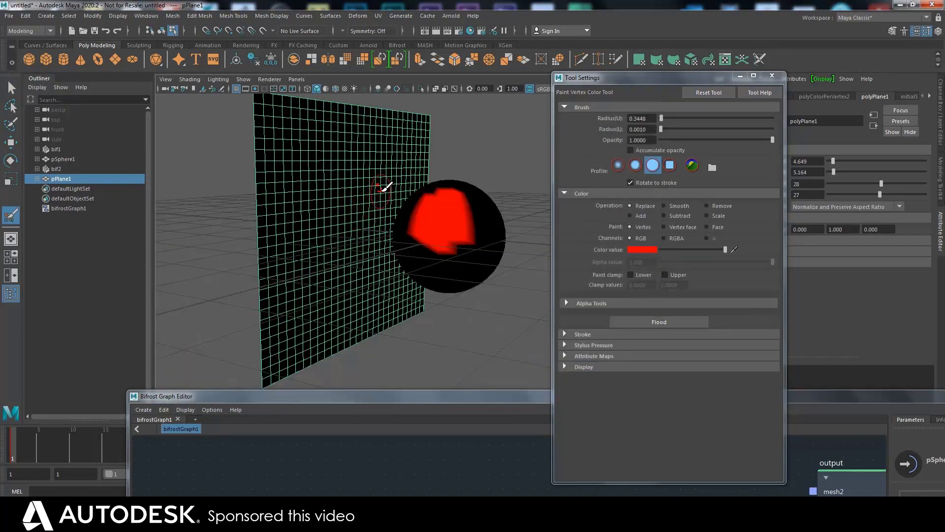
# Step: Paint a thick red C-shaped stroke across the middle of the black plane and close the paint tool's settings
pyautogui.moveTo(382, 186)
pyautogui.mouseDown()
pyautogui.moveTo(332, 208)
pyautogui.moveTo(361, 272)
pyautogui.mouseUp()
pyautogui.moveTo(497, 136)
pyautogui.keyDown('alt'); pyautogui.mouseDown()
pyautogui.moveTo(483, 179)
pyautogui.moveTo(517, 140)
pyautogui.moveTo(534, 139)
pyautogui.moveTo(465, 124)
pyautogui.mouseUp(); pyautogui.keyUp('alt')
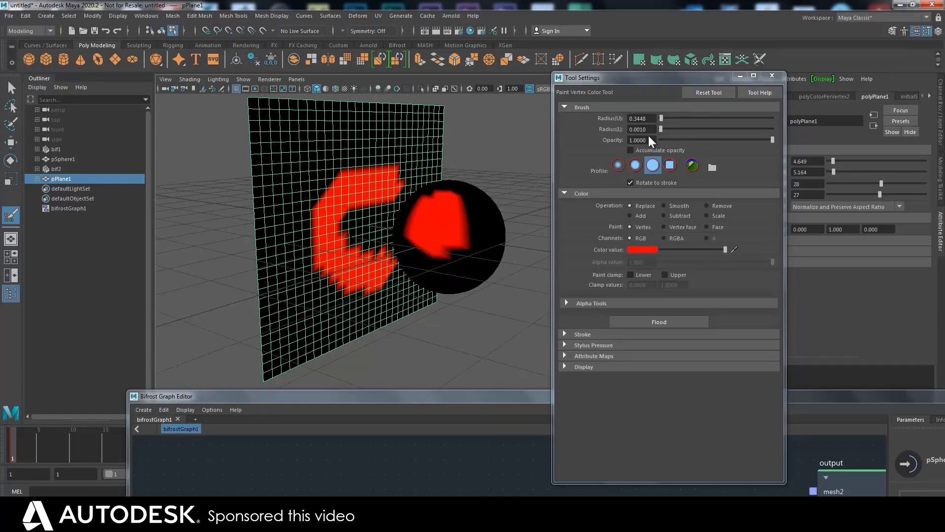
pyautogui.click(772, 75)
# Step: Reposition the Bifrost Graph Editor so its nodes show together with the painted plane and sphere
pyautogui.moveTo(468, 398); pyautogui.dragTo(456, 292)
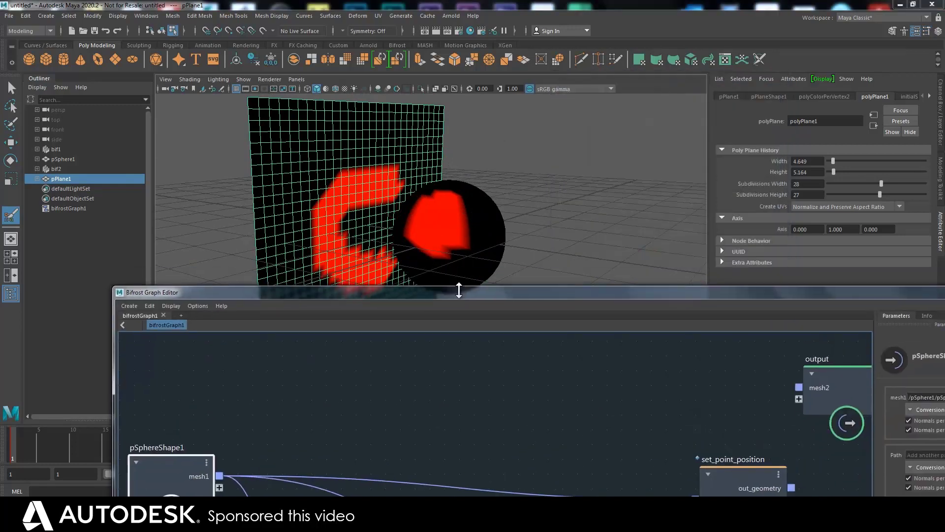
pyautogui.moveTo(502, 161)
pyautogui.keyDown('alt'); pyautogui.mouseDown()
pyautogui.moveTo(483, 160)
pyautogui.moveTo(478, 134)
pyautogui.moveTo(483, 152)
pyautogui.moveTo(453, 173)
pyautogui.mouseUp(); pyautogui.keyUp('alt')
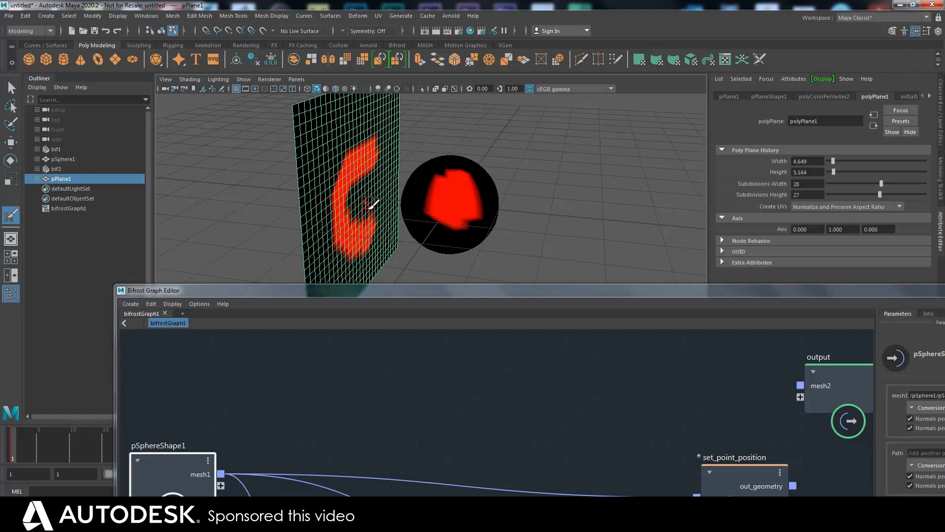
pyautogui.moveTo(413, 293)
pyautogui.mouseDown()
pyautogui.moveTo(423, 295)
pyautogui.moveTo(416, 288)
pyautogui.mouseUp()
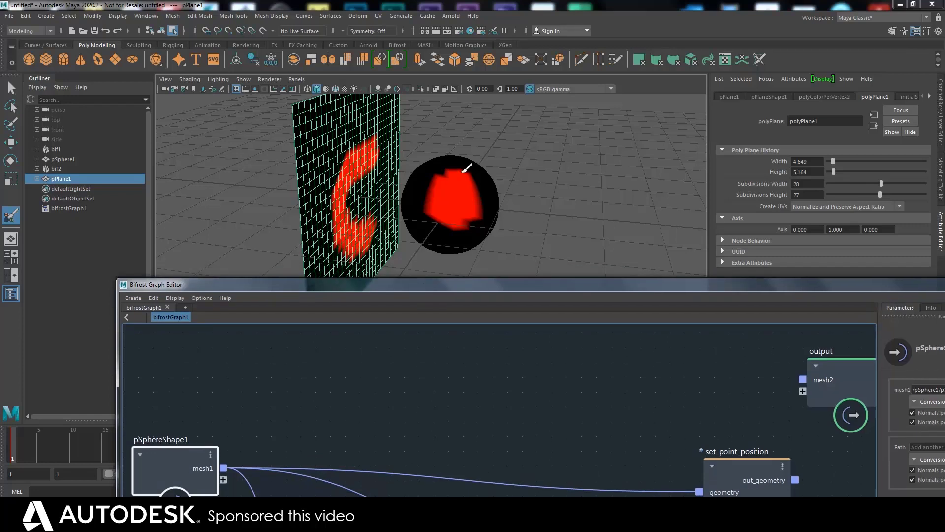
# Step: Leave the paint tool, switch from component to object selection mode, and select the sphere
pyautogui.click(67, 159)
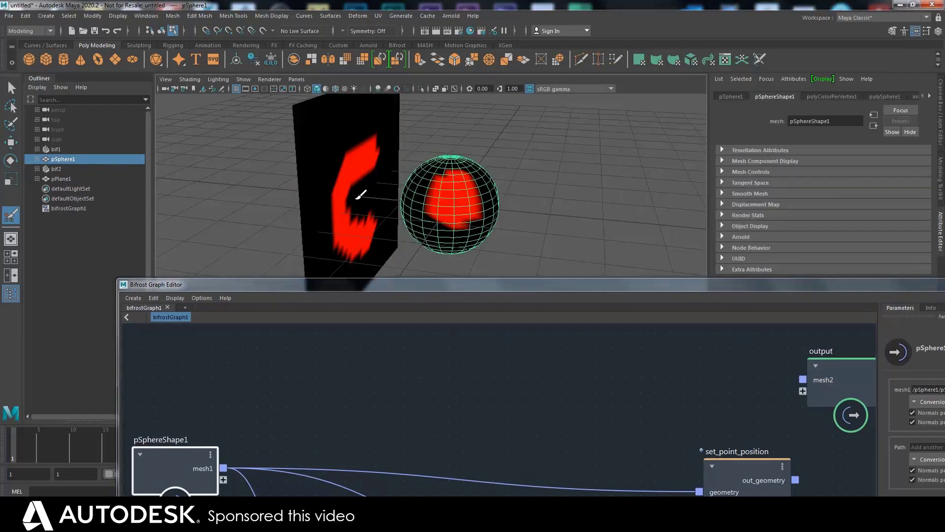
pyautogui.press('q')
pyautogui.press('w')
pyautogui.press('q')
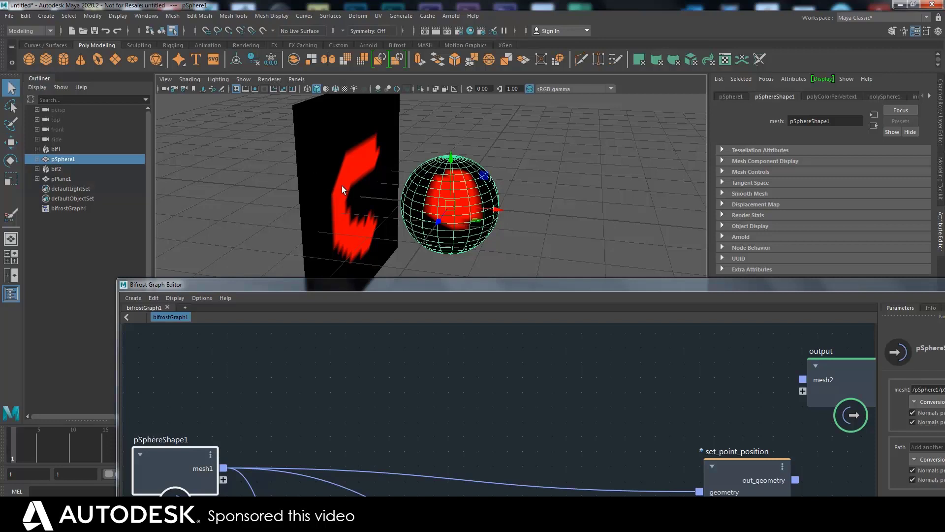
pyautogui.click(449, 171)
pyautogui.click(471, 152)
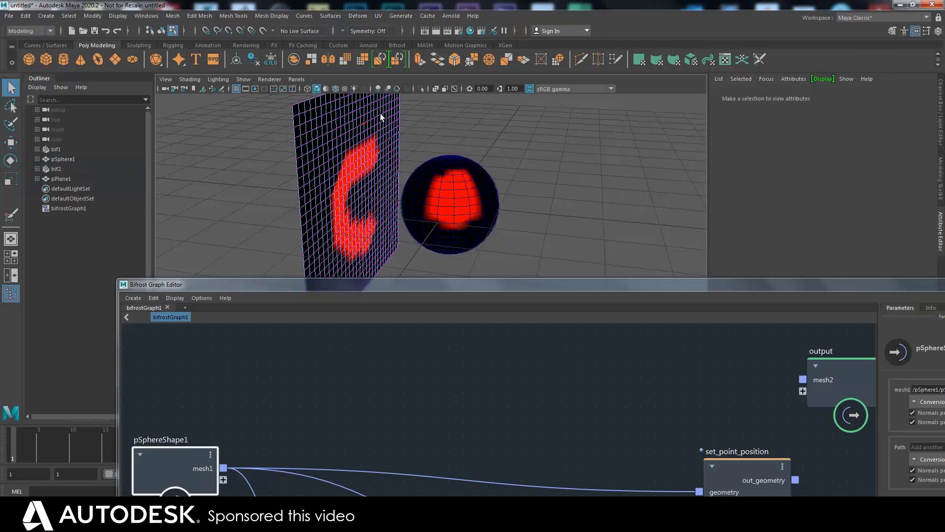
pyautogui.click(406, 153)
pyautogui.press('F8')
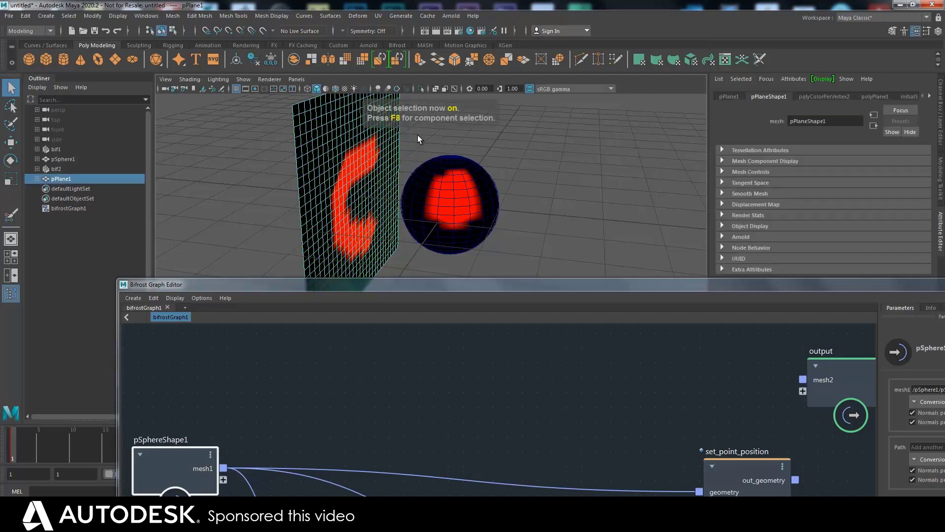
pyautogui.click(416, 150)
pyautogui.click(431, 170)
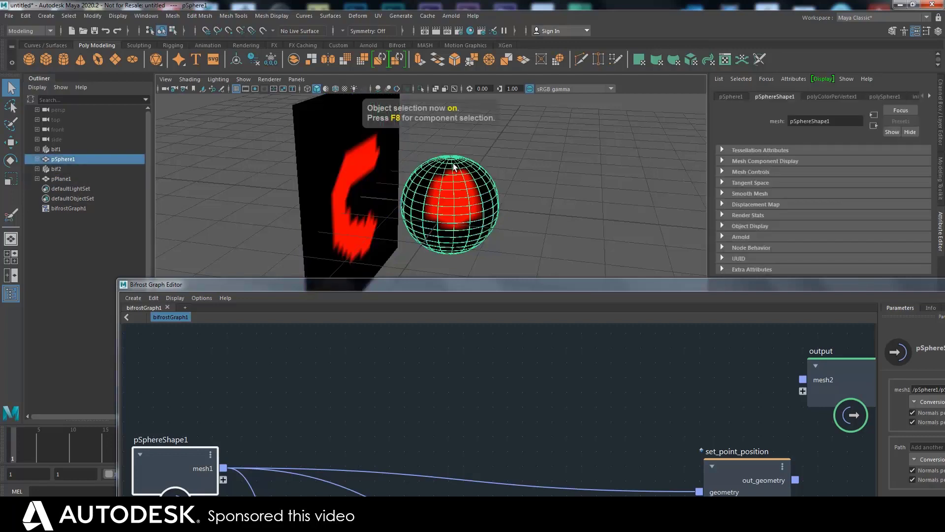
# Step: Examine the red painted areas on the plane and the sphere, and their relative placement, from several angles
pyautogui.keyDown('alt'); pyautogui.moveTo(506, 176); pyautogui.dragTo(498, 227, button='right'); pyautogui.keyUp('alt')
pyautogui.keyDown('alt'); pyautogui.moveTo(511, 195); pyautogui.dragTo(532, 202, button='middle'); pyautogui.keyUp('alt')
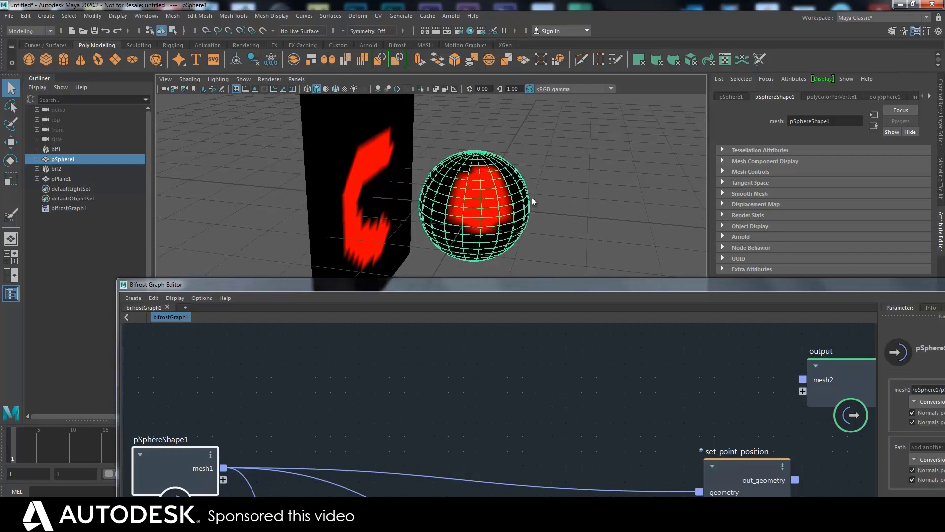
pyautogui.keyDown('alt'); pyautogui.moveTo(533, 202); pyautogui.dragTo(485, 192); pyautogui.keyUp('alt')
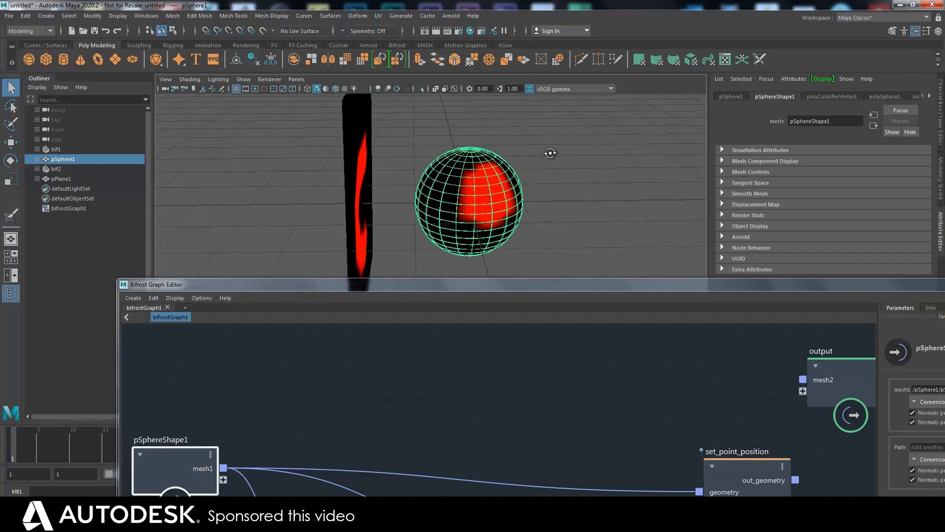
pyautogui.keyDown('alt'); pyautogui.moveTo(550, 153); pyautogui.dragTo(517, 217); pyautogui.keyUp('alt')
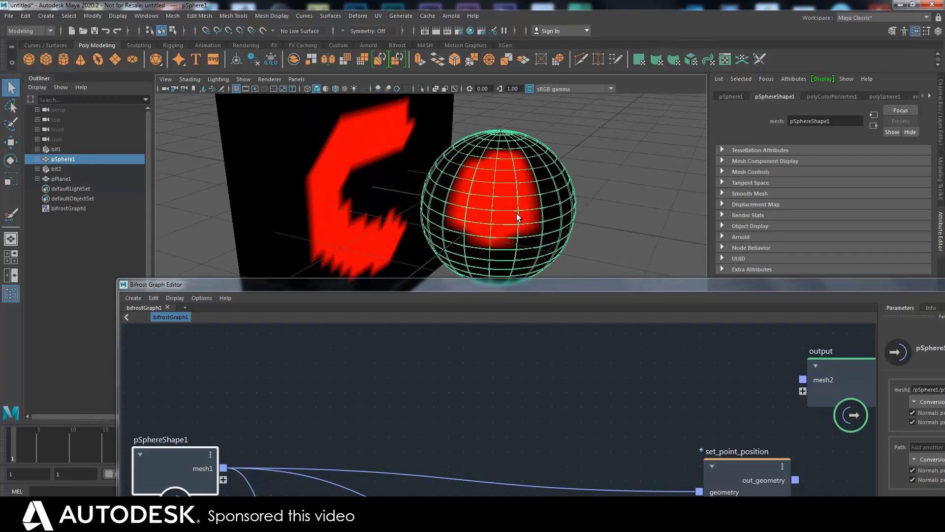
pyautogui.keyDown('alt'); pyautogui.moveTo(388, 167); pyautogui.dragTo(420, 157); pyautogui.keyUp('alt')
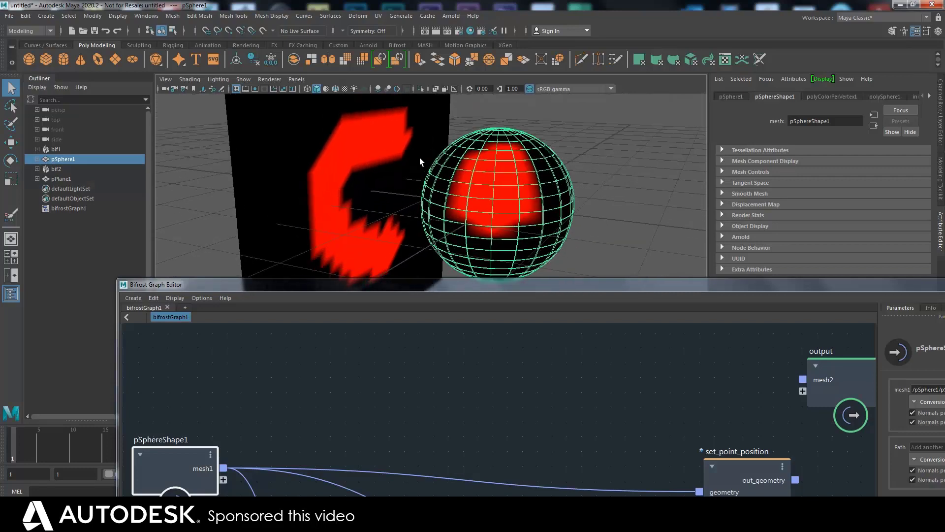
pyautogui.keyDown('alt'); pyautogui.moveTo(419, 157); pyautogui.dragTo(346, 158, button='right'); pyautogui.keyUp('alt')
pyautogui.keyDown('alt'); pyautogui.moveTo(385, 168); pyautogui.dragTo(371, 144, button='middle'); pyautogui.keyUp('alt')
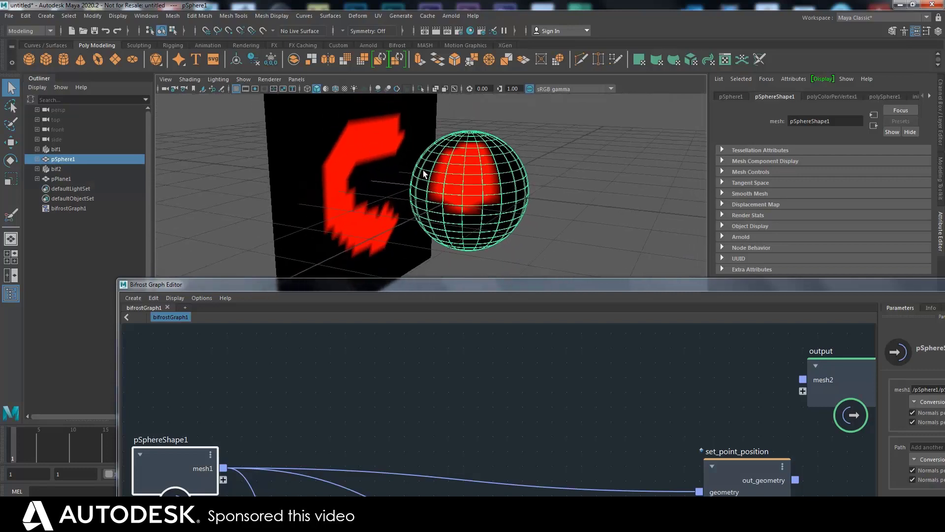
pyautogui.keyDown('alt'); pyautogui.moveTo(423, 173); pyautogui.dragTo(419, 220); pyautogui.keyUp('alt')
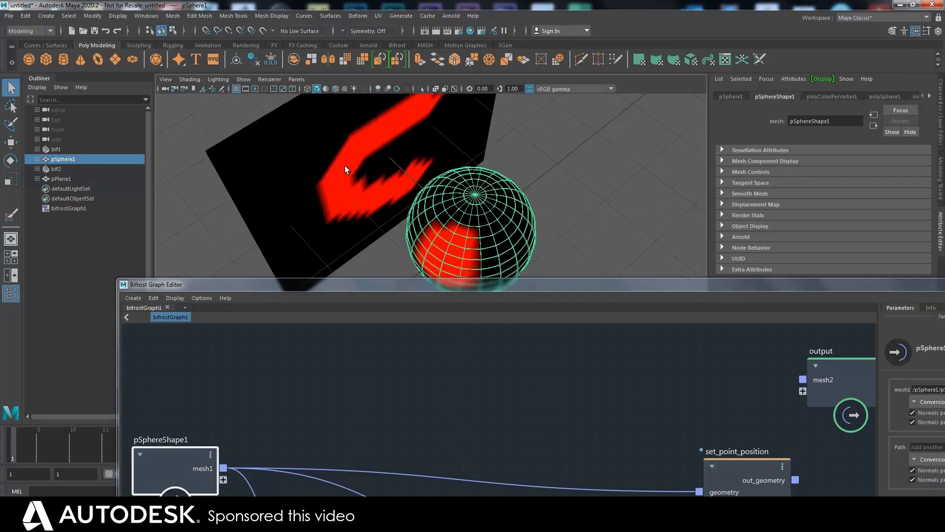
pyautogui.keyDown('alt'); pyautogui.moveTo(389, 173); pyautogui.dragTo(416, 129); pyautogui.keyUp('alt')
# Step: Add a get_closest_locations node to bifrostGraph1 and place it near the Get geo "colorSet1" node, below pSphereShape1
pyautogui.moveTo(429, 281); pyautogui.dragTo(410, 290)
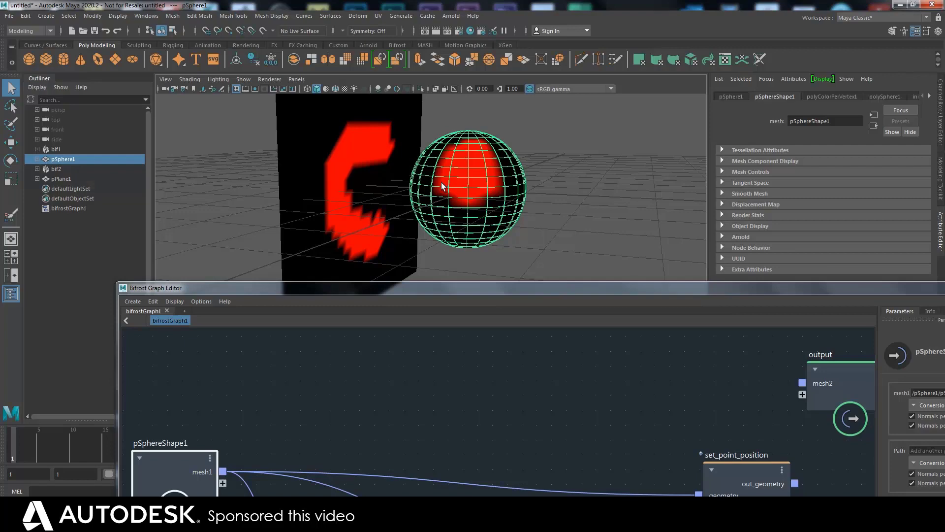
pyautogui.moveTo(400, 291); pyautogui.dragTo(393, 183)
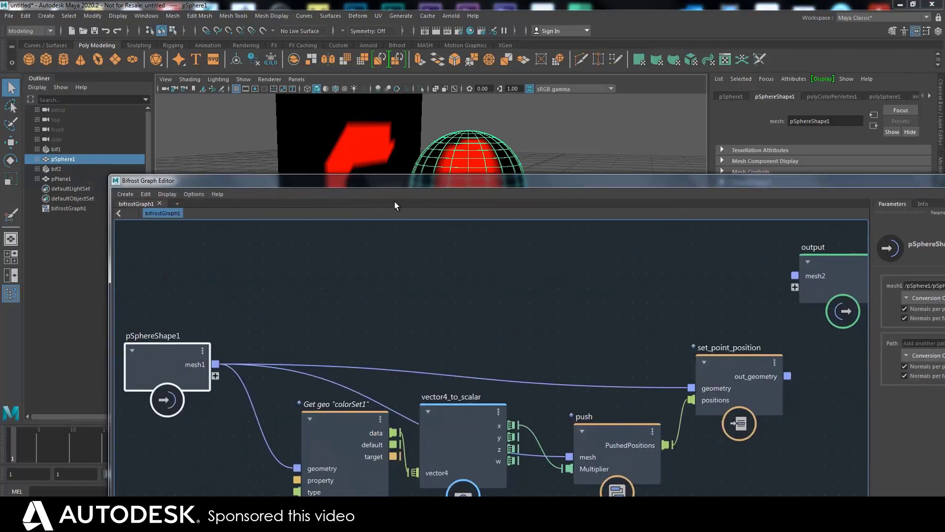
pyautogui.press('Tab')
pyautogui.write('getclo')
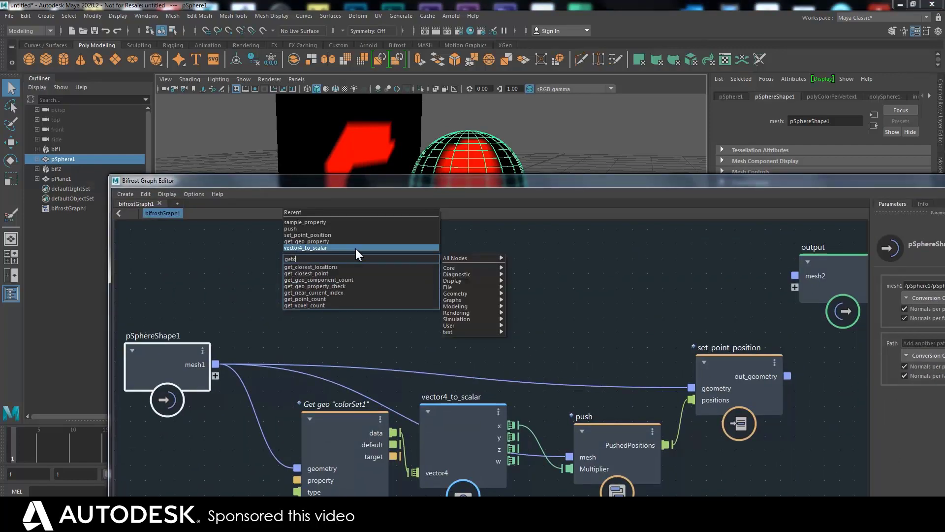
pyautogui.click(317, 268)
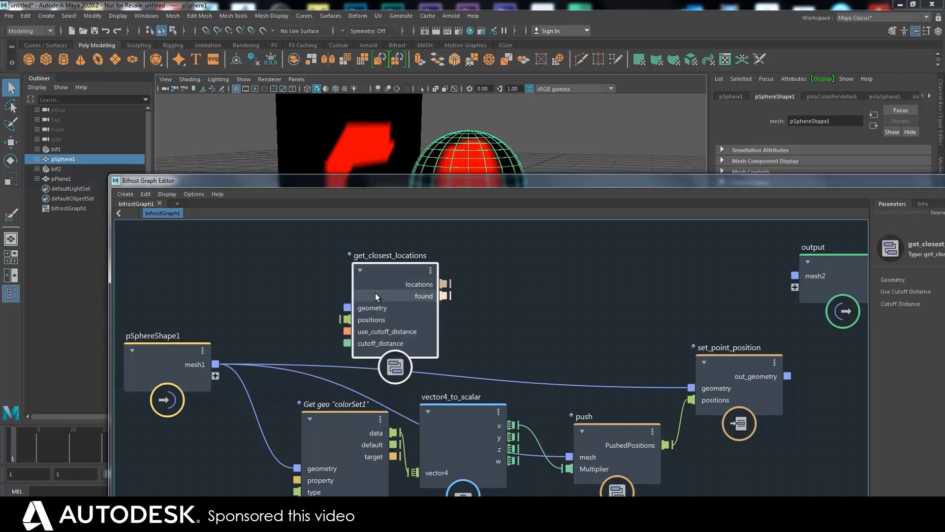
pyautogui.moveTo(387, 245); pyautogui.dragTo(192, 446)
pyautogui.moveTo(248, 175); pyautogui.dragTo(284, 27)
pyautogui.moveTo(277, 289); pyautogui.dragTo(353, 311)
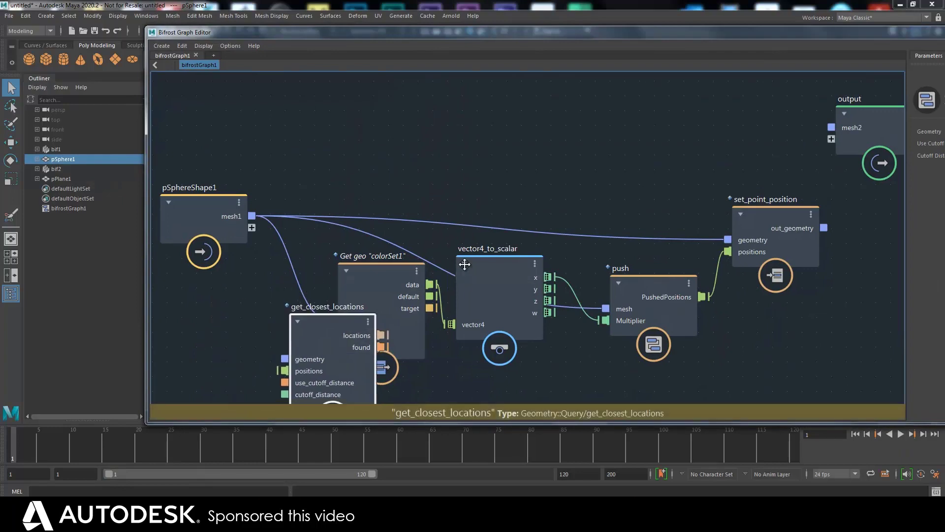
# Step: Bring pPlane1 into bifrostGraph1 and connect its mesh output to the geometry input of get_closest_locations
pyautogui.moveTo(464, 264); pyautogui.dragTo(507, 172, button='middle')
pyautogui.moveTo(364, 263); pyautogui.dragTo(385, 298)
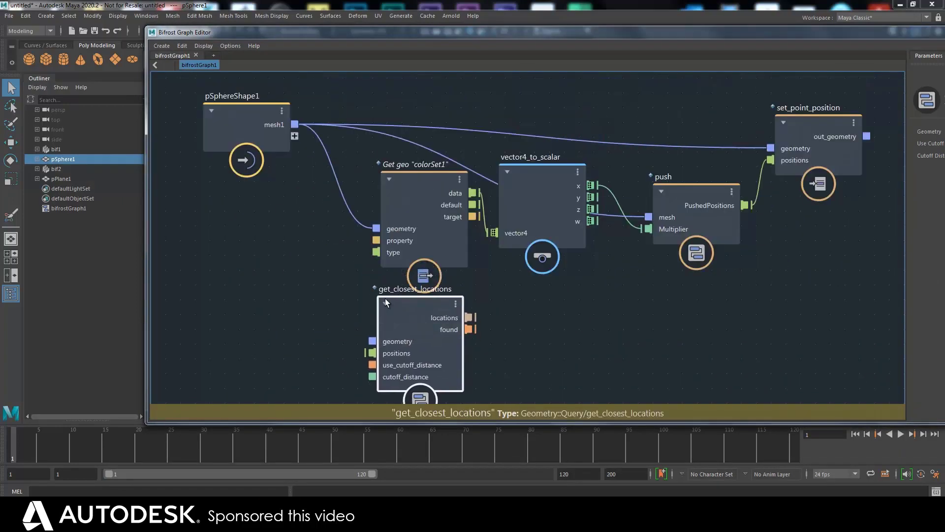
pyautogui.moveTo(53, 178); pyautogui.dragTo(288, 310)
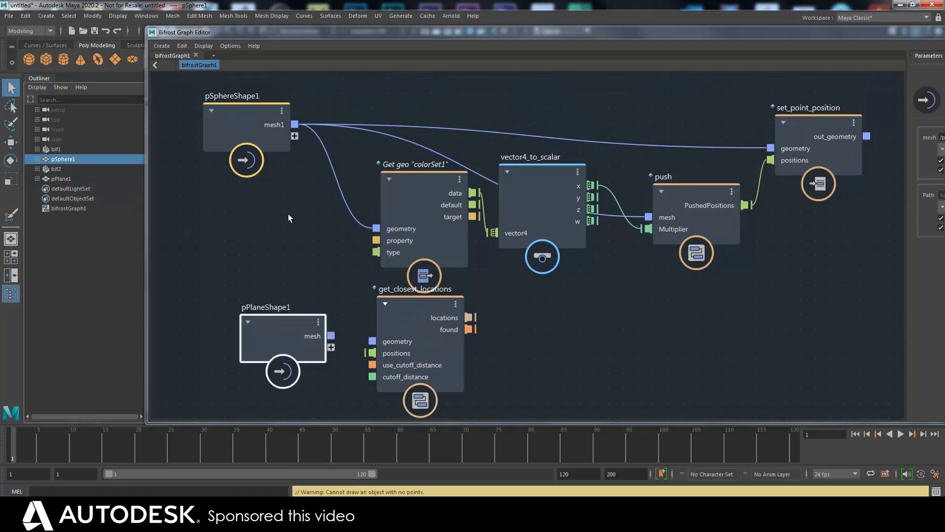
pyautogui.moveTo(249, 140); pyautogui.dragTo(194, 161)
pyautogui.moveTo(295, 345); pyautogui.dragTo(444, 334)
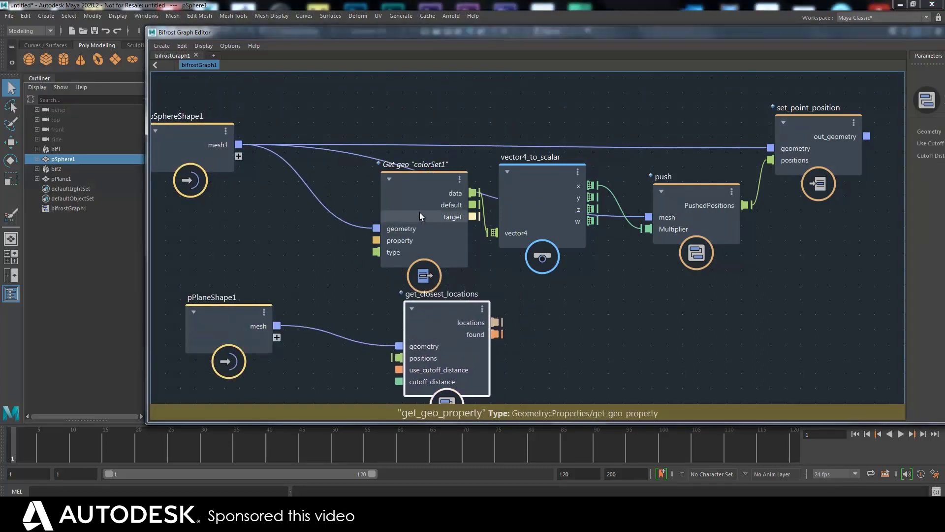
# Step: Space out the two mesh inputs, Get geo "colorSet1" and get_closest_locations nodes, and lower the Bifrost Graph Editor window
pyautogui.moveTo(420, 210); pyautogui.dragTo(417, 202)
pyautogui.moveTo(437, 332); pyautogui.dragTo(467, 335)
pyautogui.moveTo(225, 338); pyautogui.dragTo(219, 338)
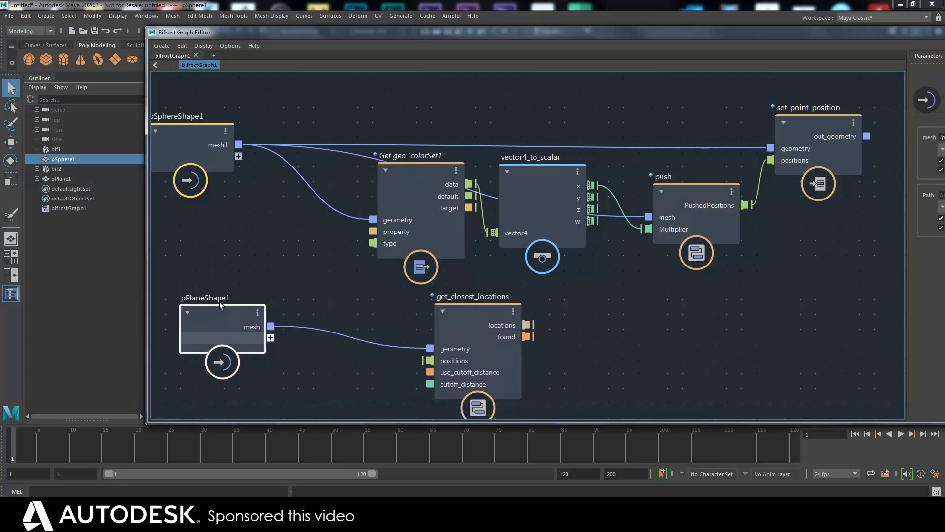
pyautogui.moveTo(200, 139)
pyautogui.mouseDown()
pyautogui.moveTo(196, 150)
pyautogui.moveTo(218, 138)
pyautogui.mouseUp()
pyautogui.moveTo(347, 32); pyautogui.dragTo(398, 255)
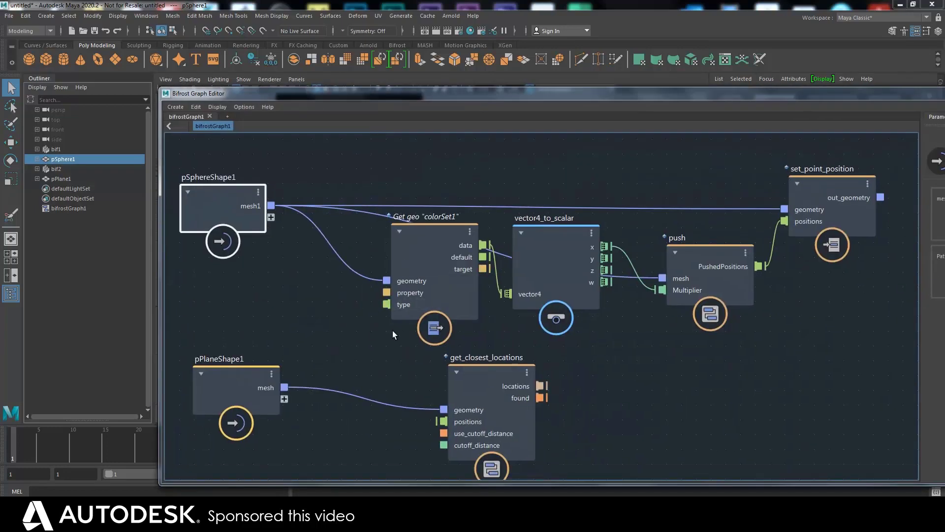
# Step: Add a get_point_position node and connect mesh1 of pSphereShape1 to its geometry input
pyautogui.press('Tab')
pyautogui.write('getpo')
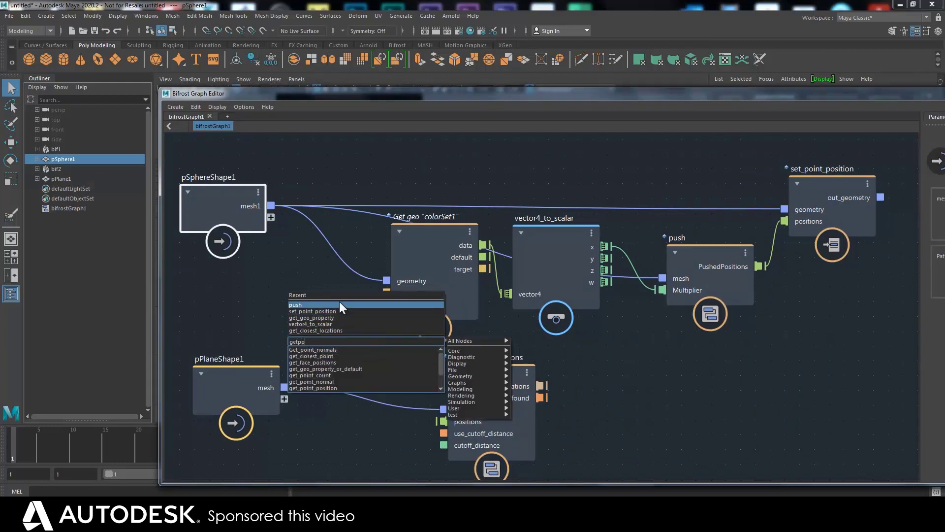
pyautogui.scroll(-1, 330, 386)
pyautogui.click(331, 368)
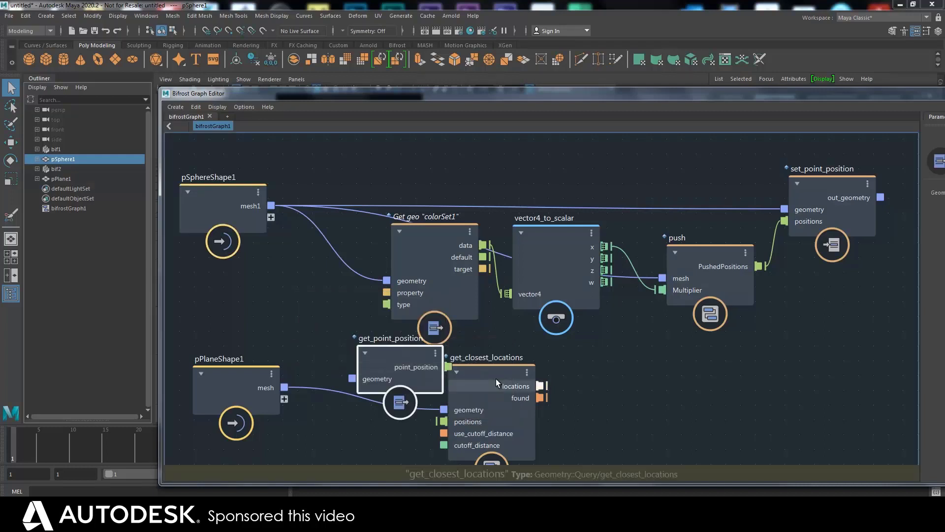
pyautogui.moveTo(270, 206); pyautogui.dragTo(395, 355)
# Step: Arrange get_point_position between Get geo "colorSet1" and get_closest_locations so that none of the three nodes overlap
pyautogui.moveTo(421, 270); pyautogui.dragTo(402, 222)
pyautogui.moveTo(392, 353); pyautogui.dragTo(394, 334)
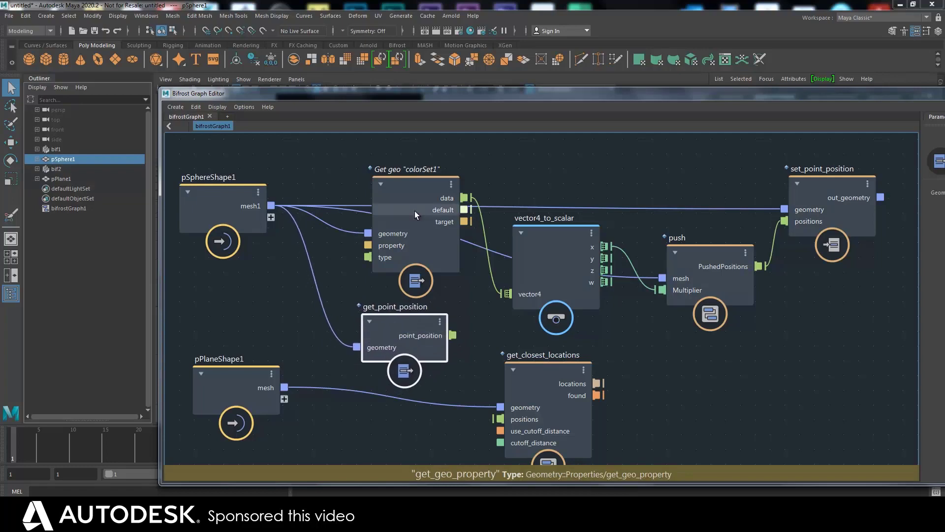
pyautogui.moveTo(414, 211); pyautogui.dragTo(409, 199)
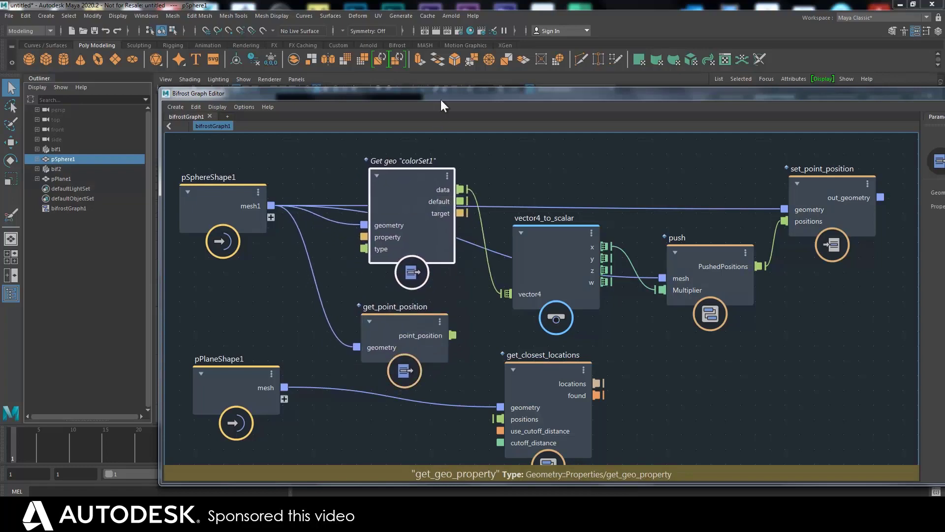
pyautogui.moveTo(441, 96); pyautogui.dragTo(421, 106)
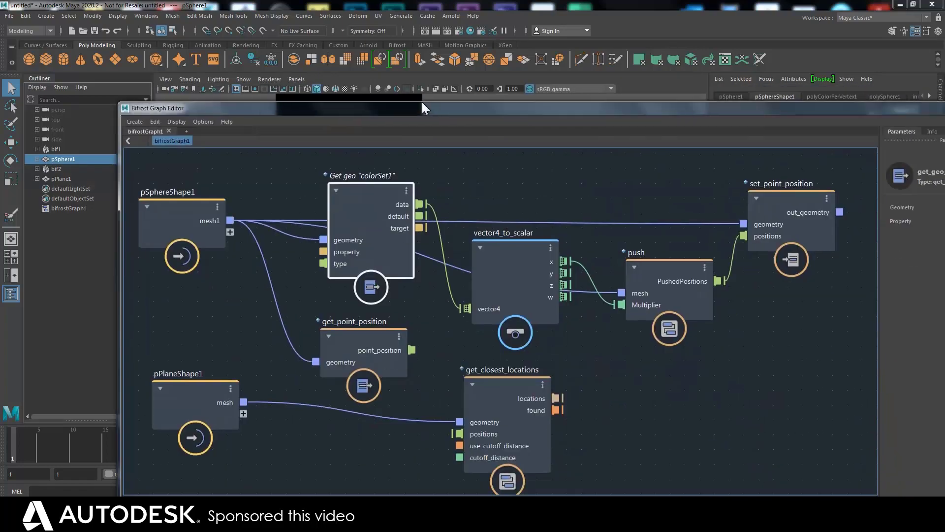
# Step: Connect point_position of get_point_position to the positions input of get_closest_locations and tidy both nodes' placement
pyautogui.moveTo(414, 347); pyautogui.dragTo(462, 431)
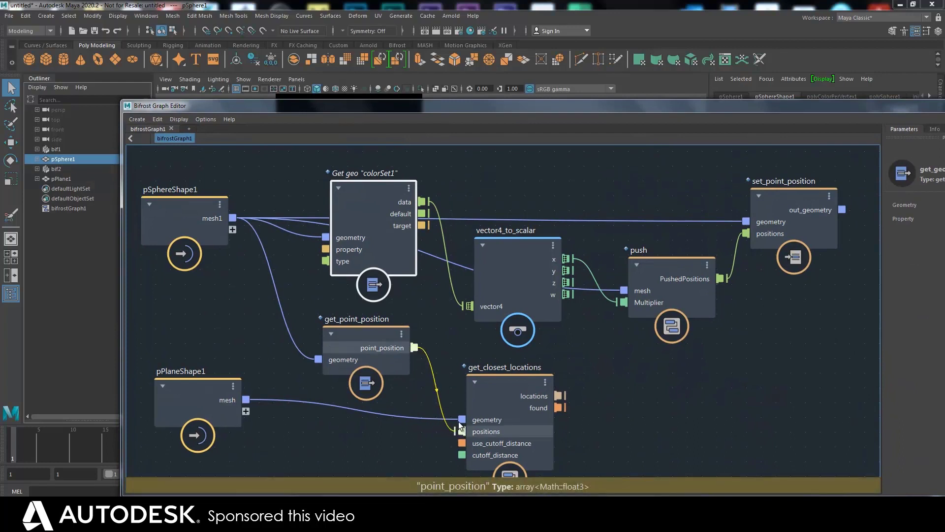
pyautogui.moveTo(396, 361); pyautogui.dragTo(372, 373)
pyautogui.moveTo(516, 392); pyautogui.dragTo(498, 392)
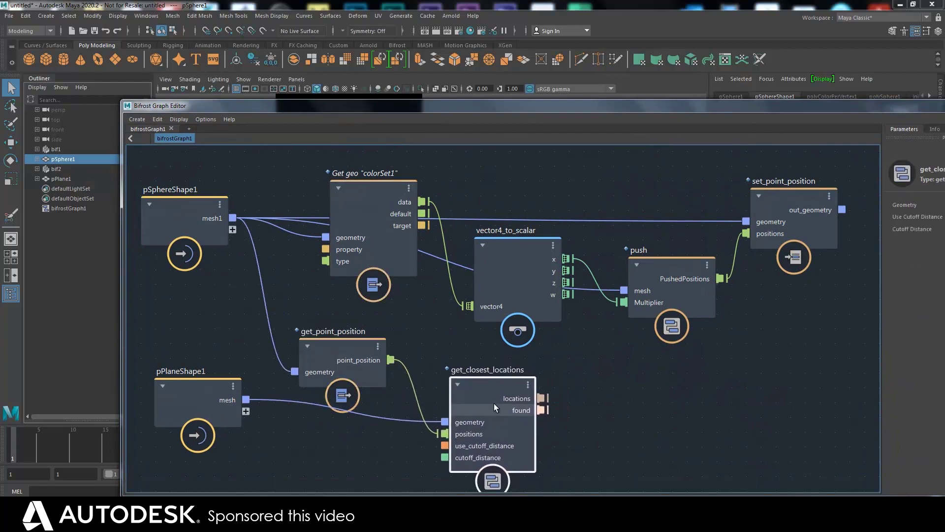
pyautogui.moveTo(354, 358); pyautogui.dragTo(337, 348)
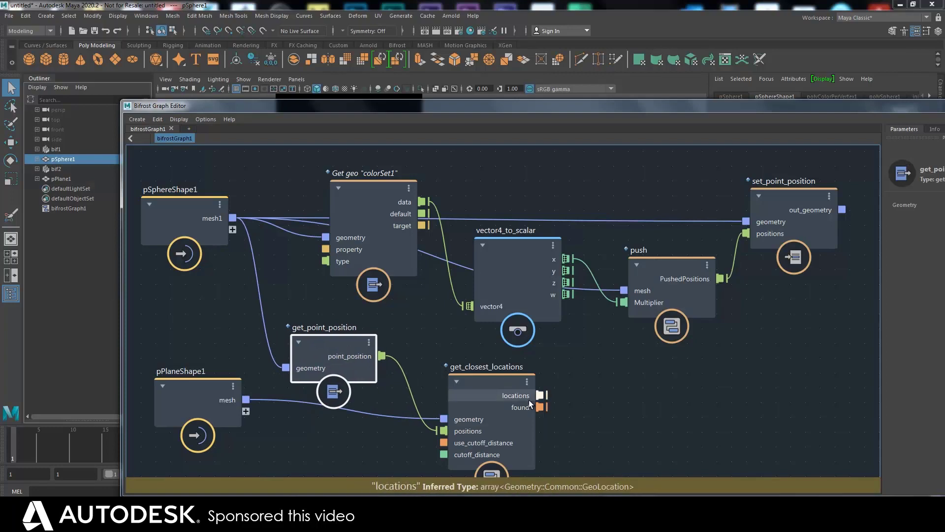
# Step: Uncover the viewport, select the painted plane and examine its red areas against the sphere's nearby points from several angles
pyautogui.moveTo(569, 98); pyautogui.dragTo(556, 262)
pyautogui.click(364, 166)
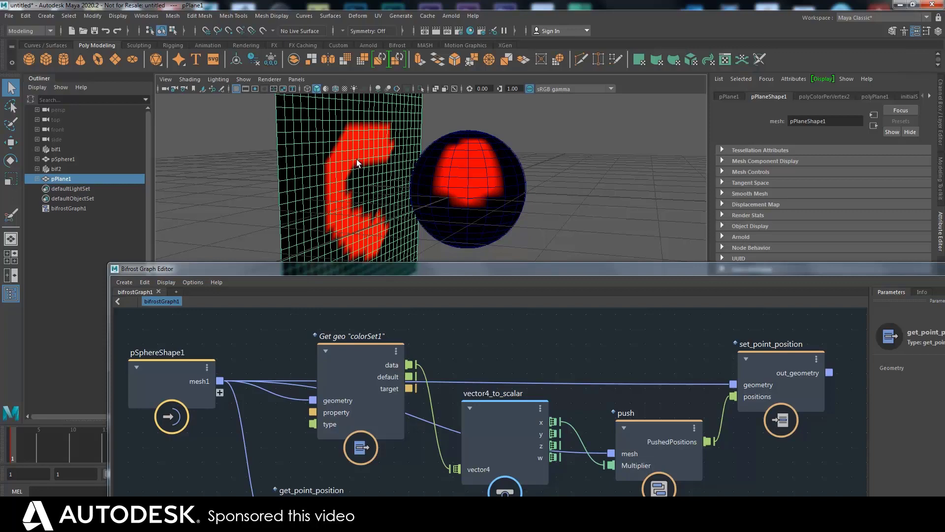
pyautogui.keyDown('alt'); pyautogui.moveTo(366, 161); pyautogui.dragTo(359, 245, button='right'); pyautogui.keyUp('alt')
pyautogui.keyDown('alt'); pyautogui.moveTo(370, 182); pyautogui.dragTo(371, 223, button='middle'); pyautogui.keyUp('alt')
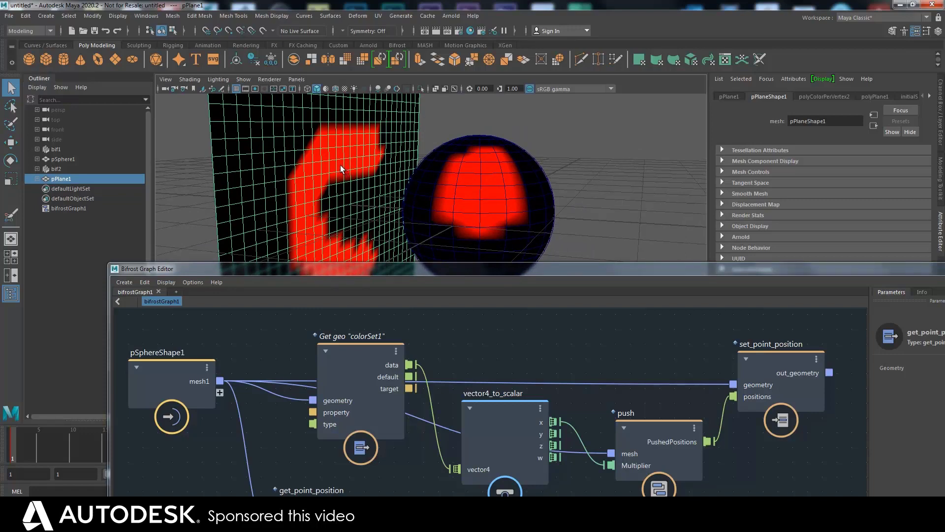
pyautogui.keyDown('alt'); pyautogui.moveTo(335, 164); pyautogui.dragTo(329, 197, button='right'); pyautogui.keyUp('alt')
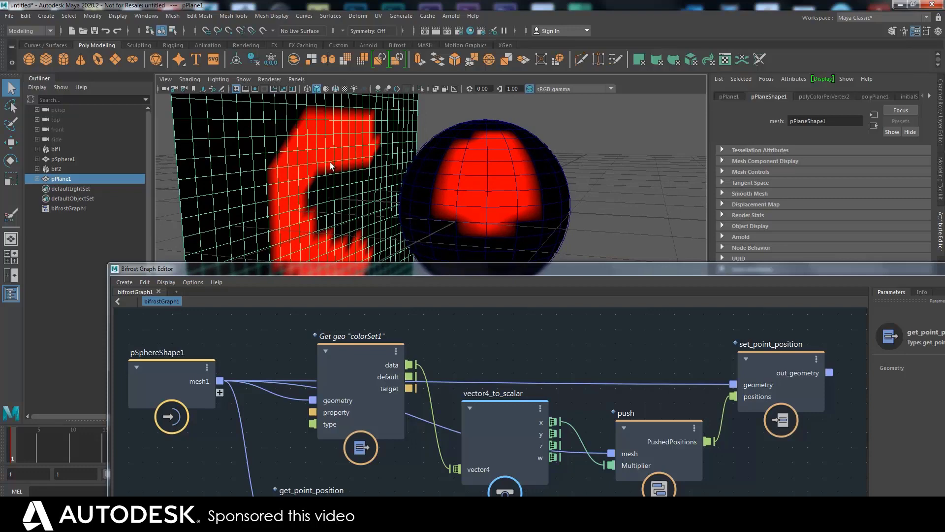
pyautogui.keyDown('alt'); pyautogui.moveTo(333, 168); pyautogui.dragTo(340, 196, button='middle'); pyautogui.keyUp('alt')
pyautogui.keyDown('alt'); pyautogui.moveTo(341, 197); pyautogui.dragTo(327, 287, button='right'); pyautogui.keyUp('alt')
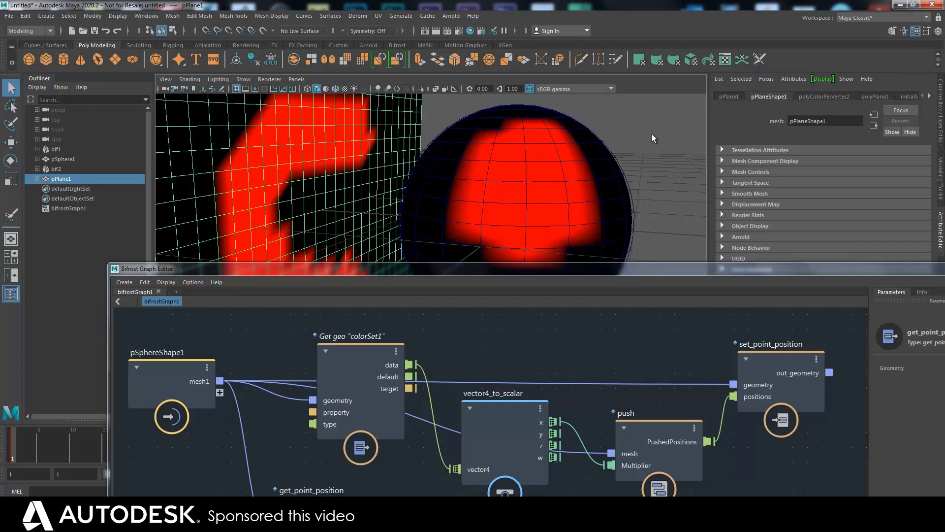
pyautogui.scroll(-10, 651, 134)
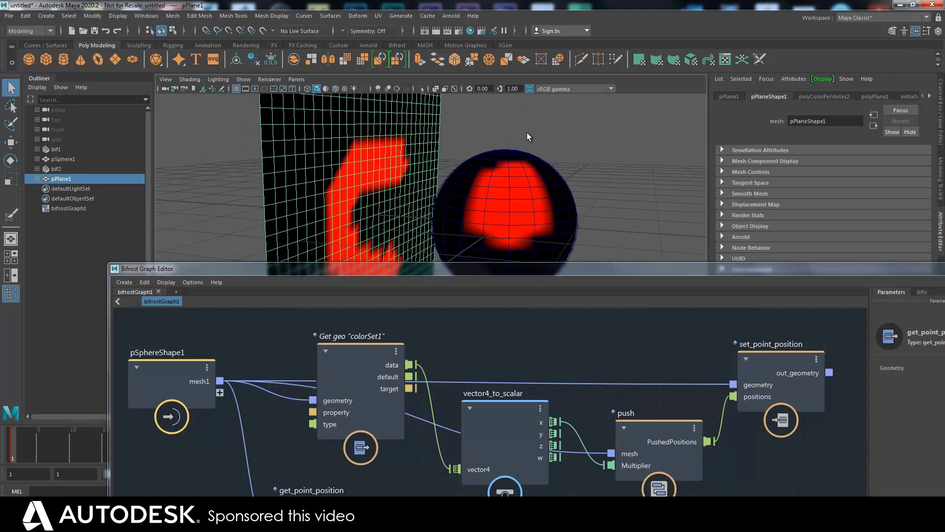
pyautogui.keyDown('alt'); pyautogui.moveTo(415, 179); pyautogui.dragTo(402, 175); pyautogui.keyUp('alt')
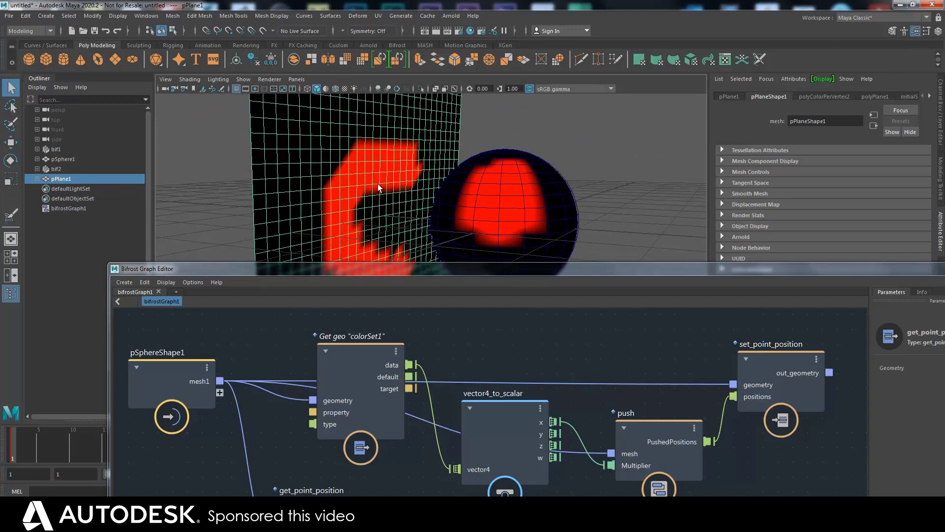